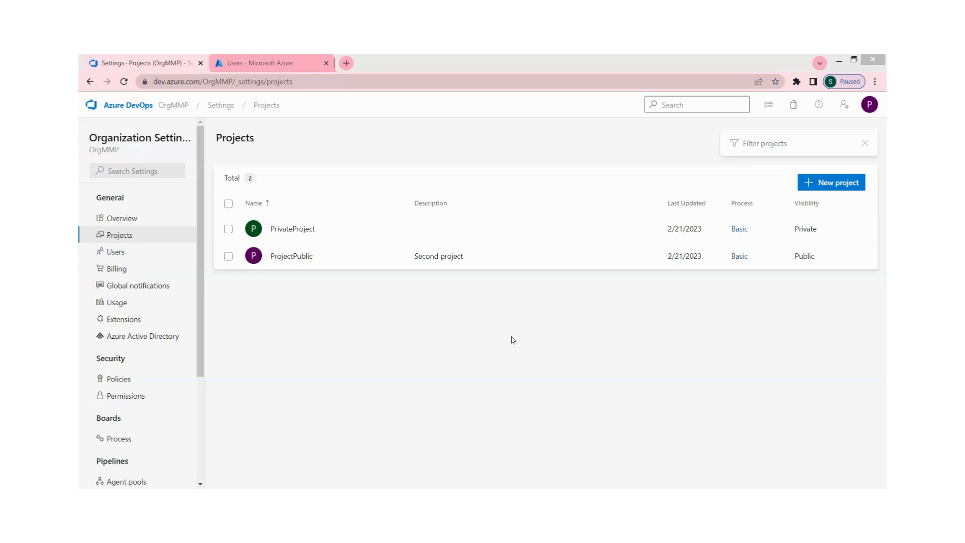
Start a new project in the organization's project list, named Project A with the description "Sample test".
left_click(115, 236)
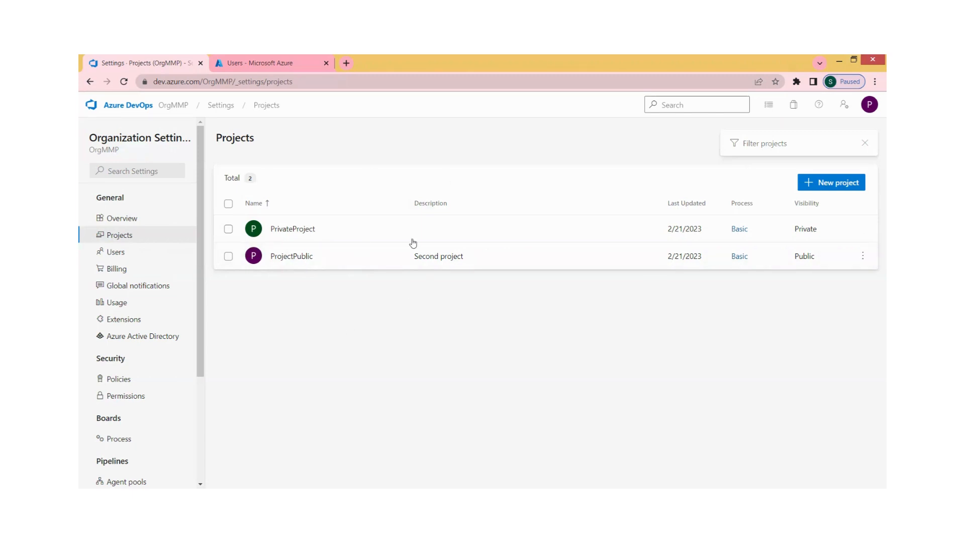
left_click(830, 182)
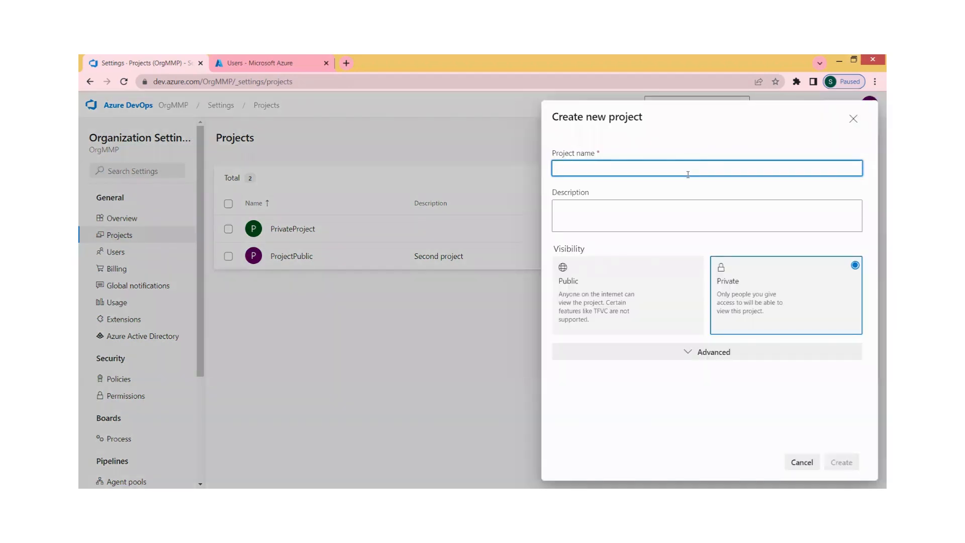
type("Project")
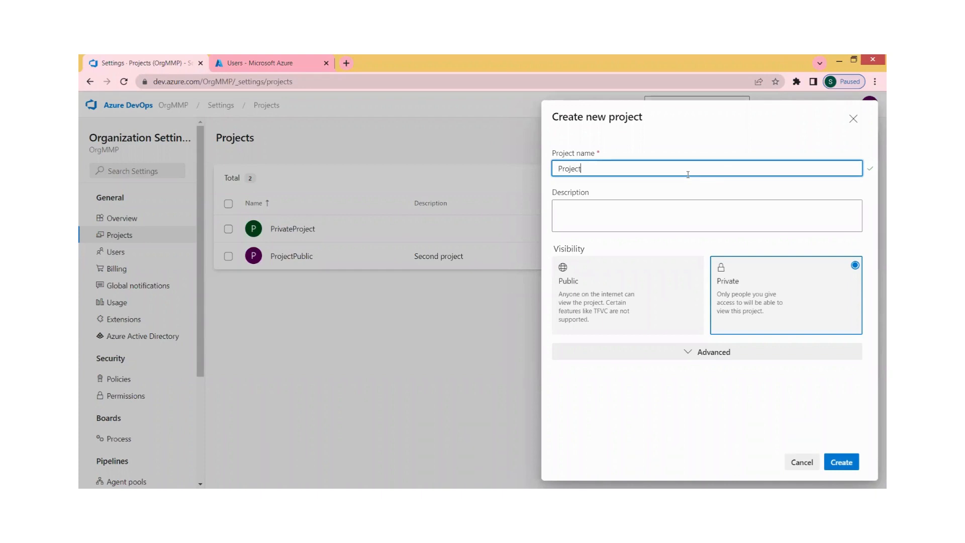
type(" A")
left_click(666, 214)
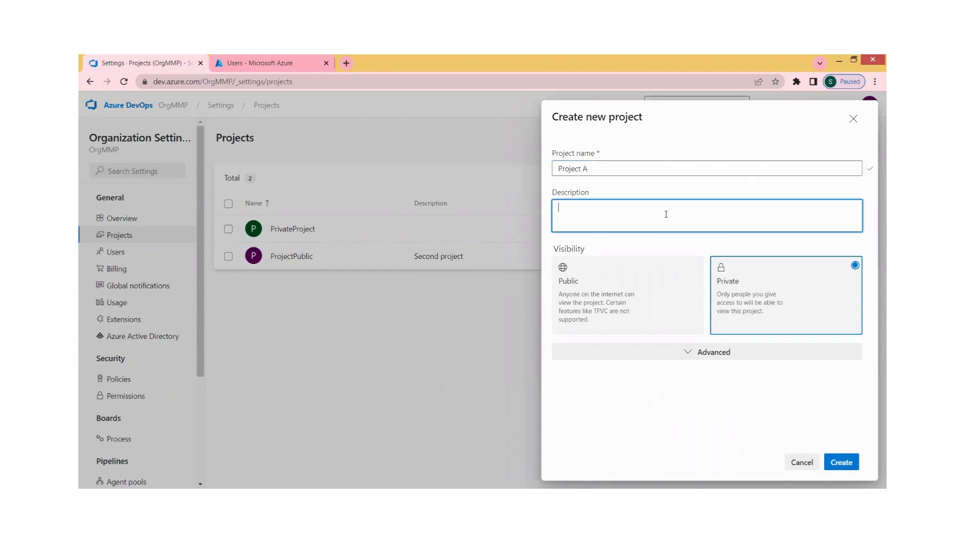
type("Sample test")
Create the private project with Git as version control and Basic as the work item process in the advanced options.
left_click(710, 353)
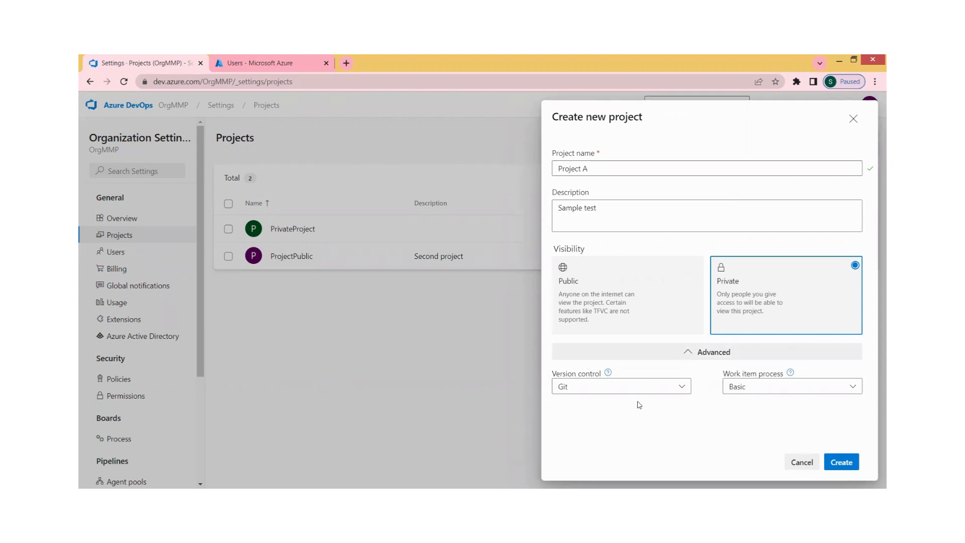
left_click(678, 388)
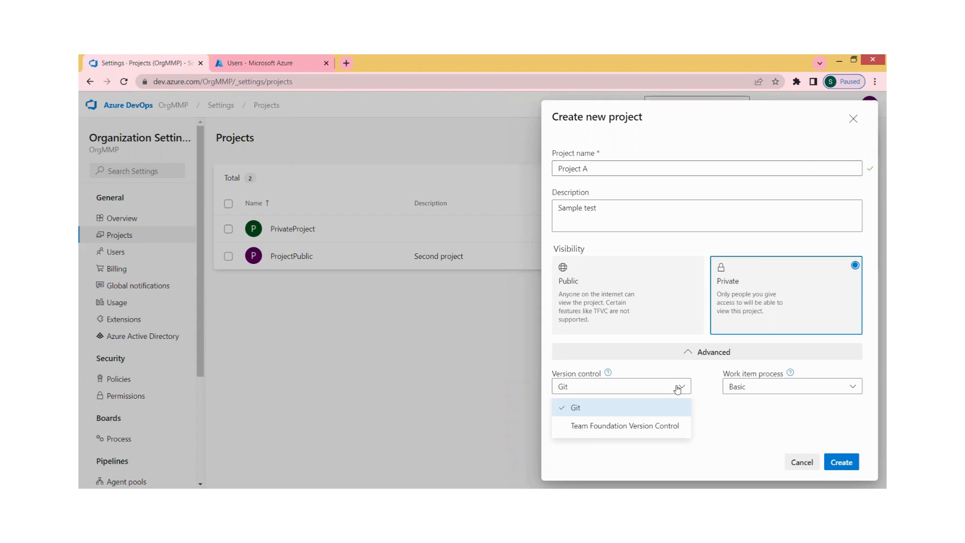
left_click(628, 408)
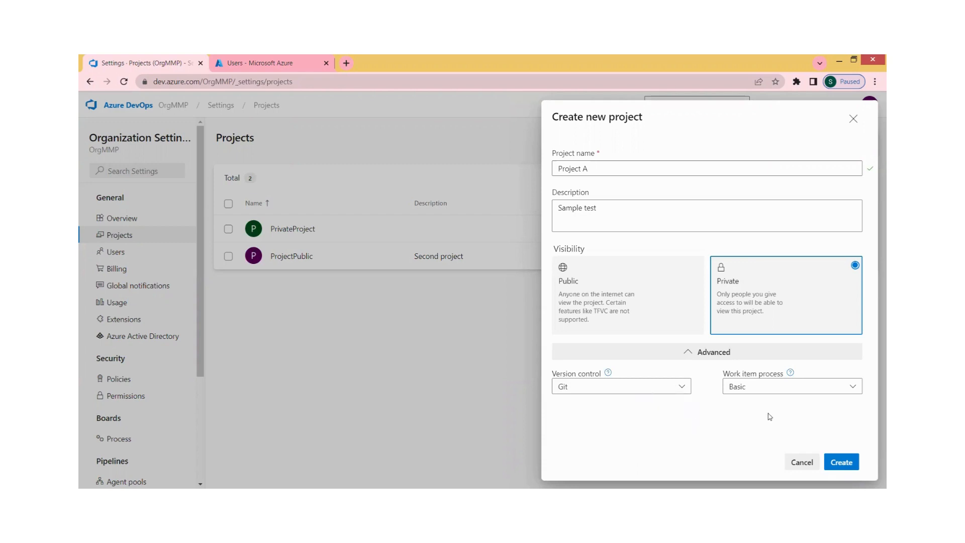
left_click(844, 390)
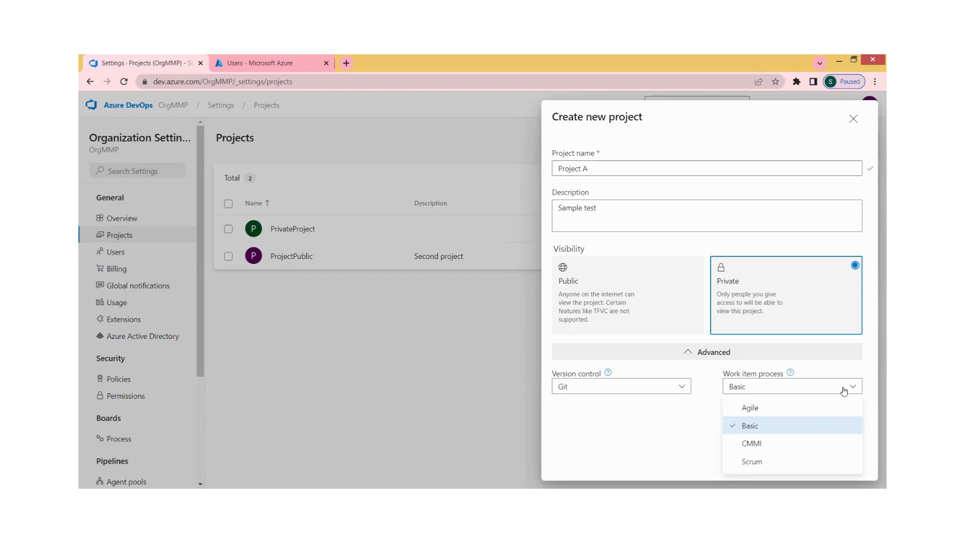
left_click(764, 427)
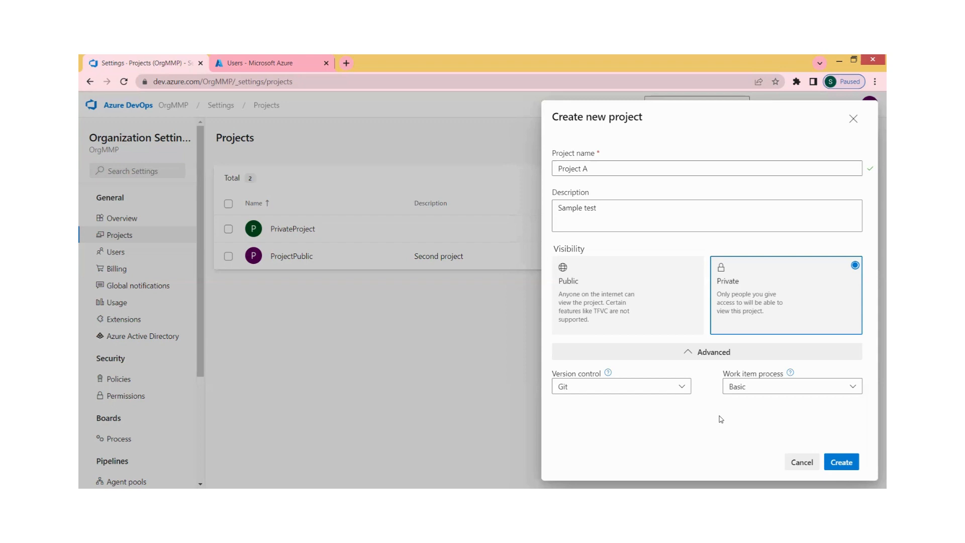
left_click(843, 463)
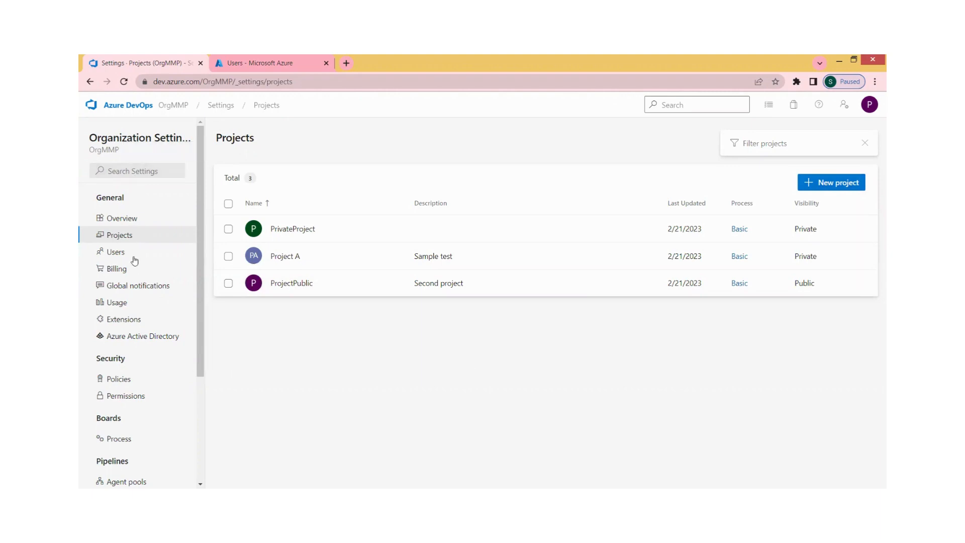
Turn off the "Allow public projects" security policy for the organization and save the change.
left_click(119, 379)
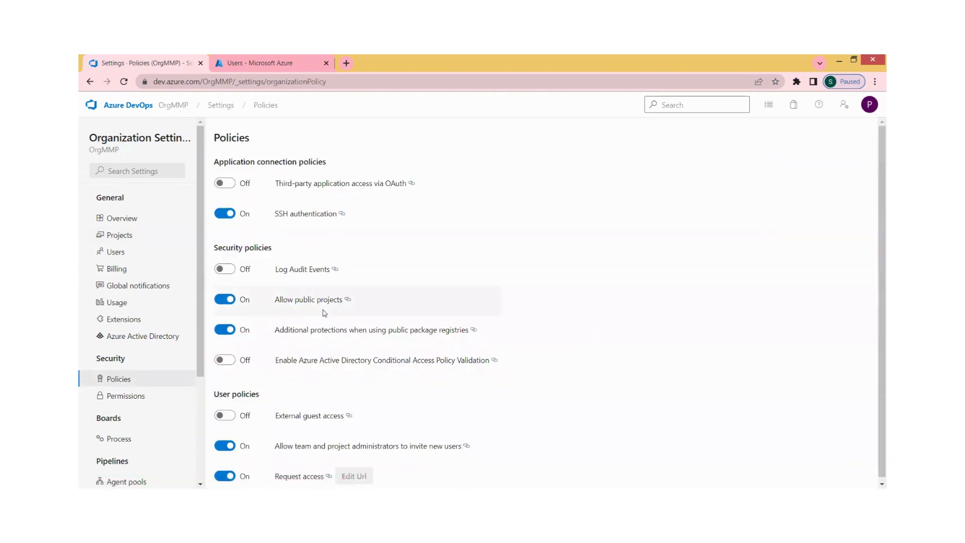
left_click(229, 300)
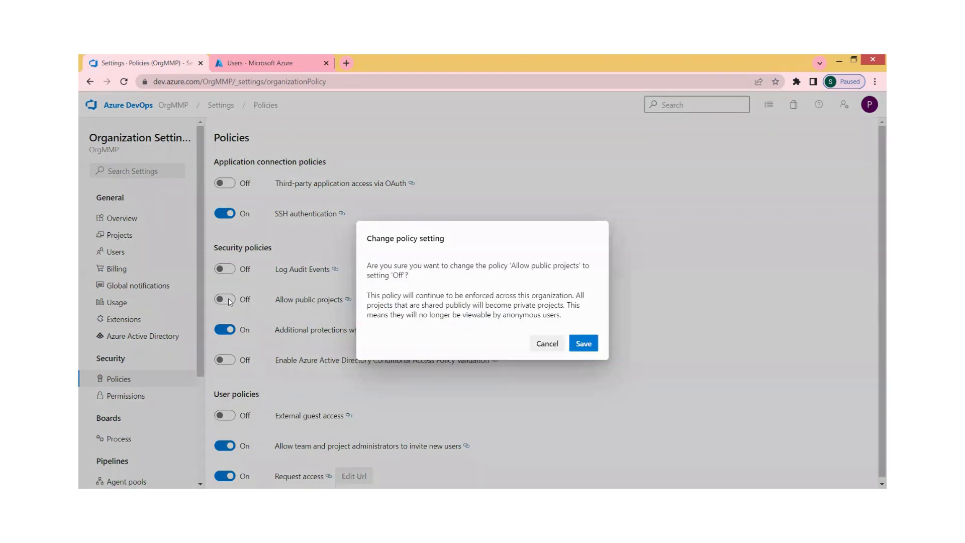
left_click(583, 344)
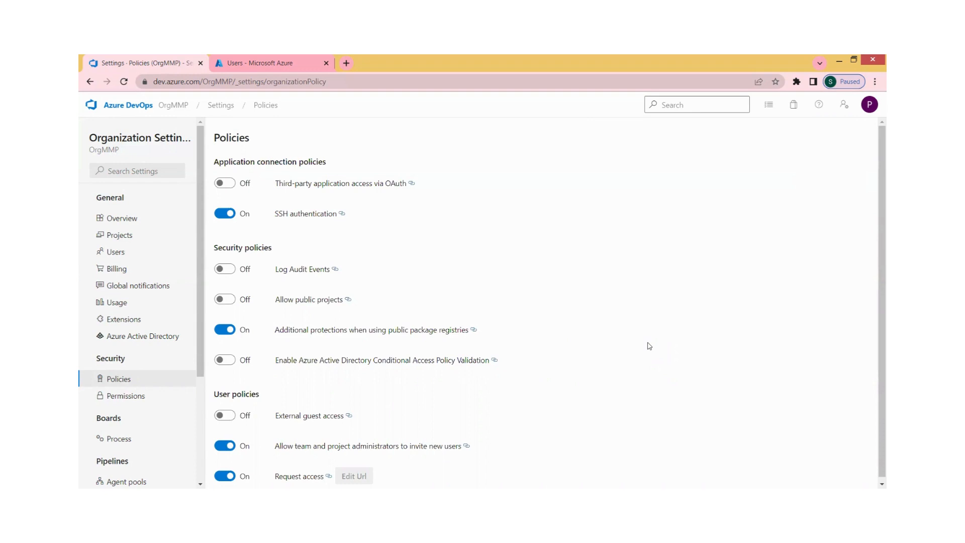
Try to set up a public project named Project B with the description "Sample Project B - public", and close the form.
left_click(119, 235)
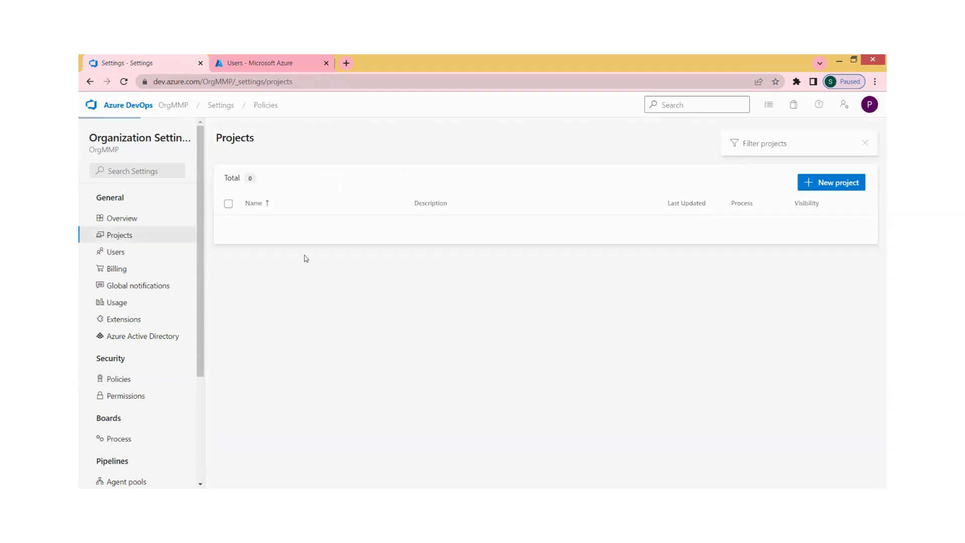
left_click(849, 186)
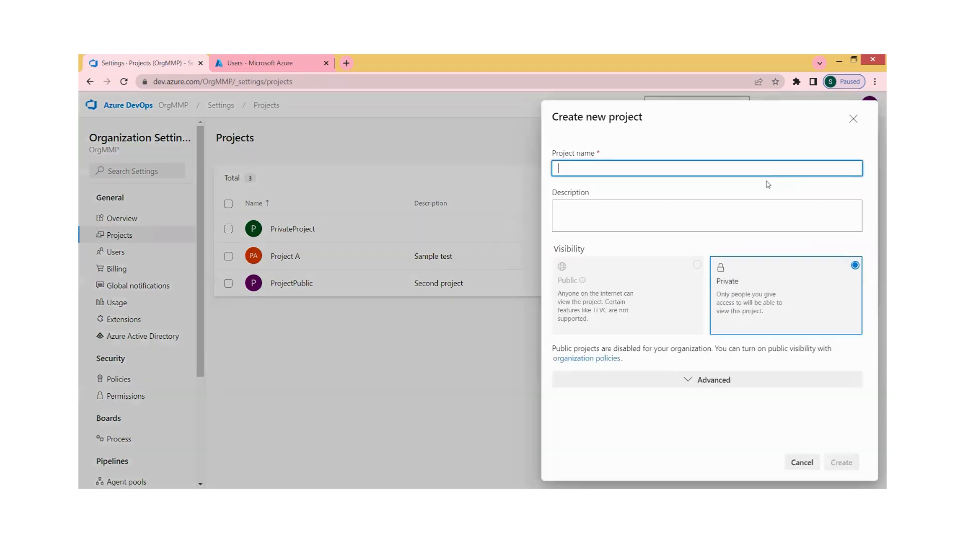
type("Pr")
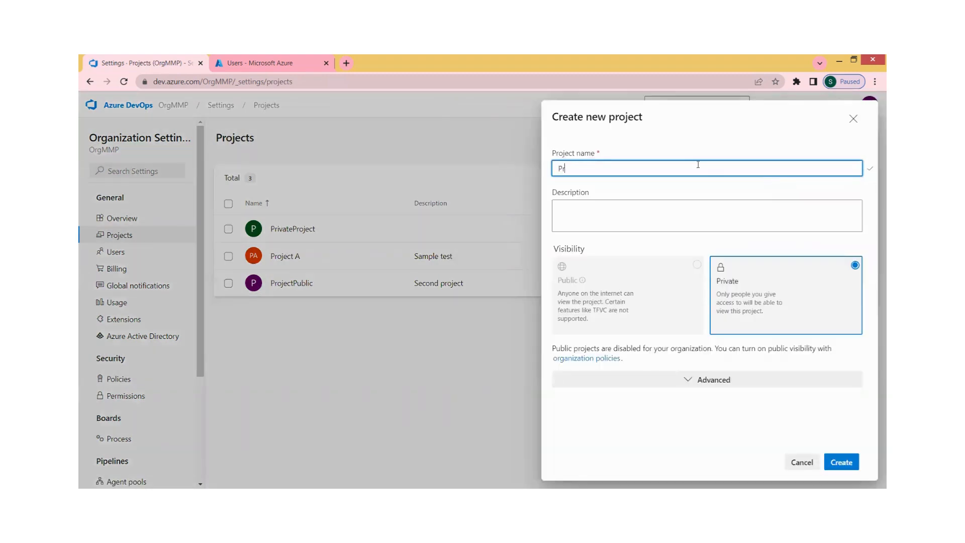
type("oject BB")
left_click(667, 210)
type("Sample P")
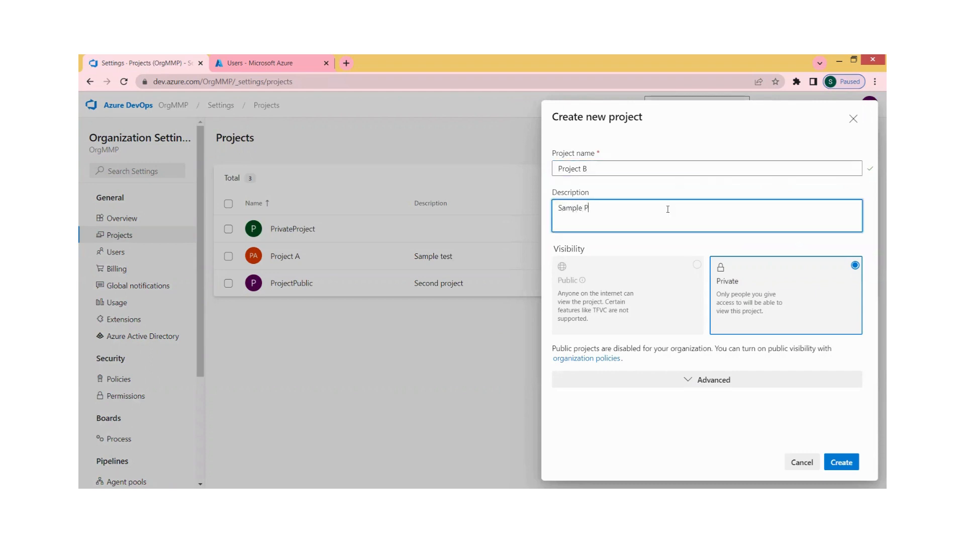
type("roject B - public")
left_click(674, 262)
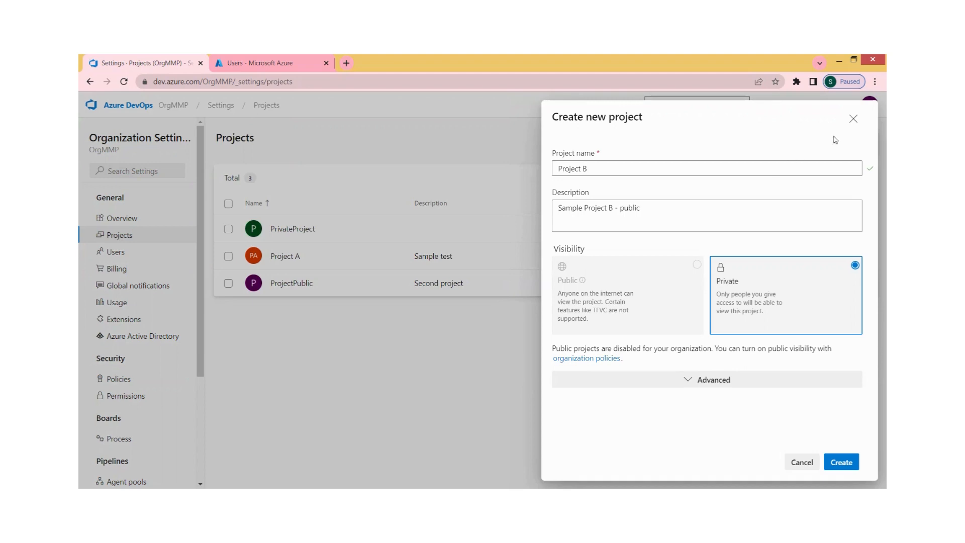
left_click(853, 119)
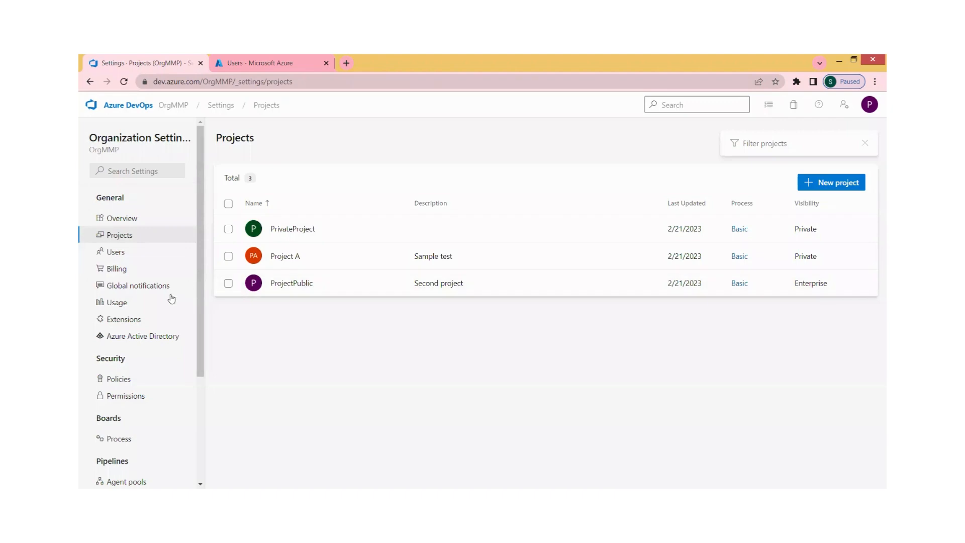
Turn the organization's "Allow public projects" security policy on and save the change.
left_click(124, 383)
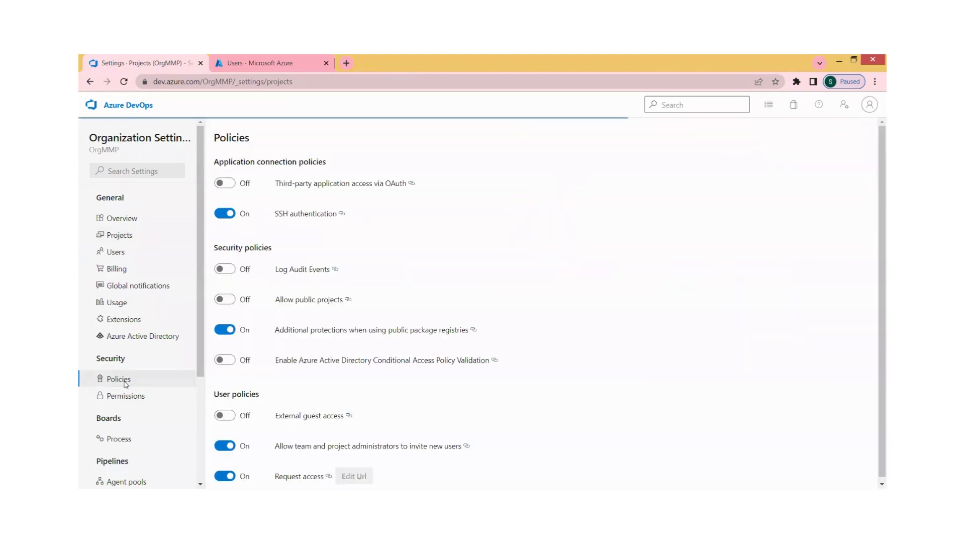
left_click(226, 302)
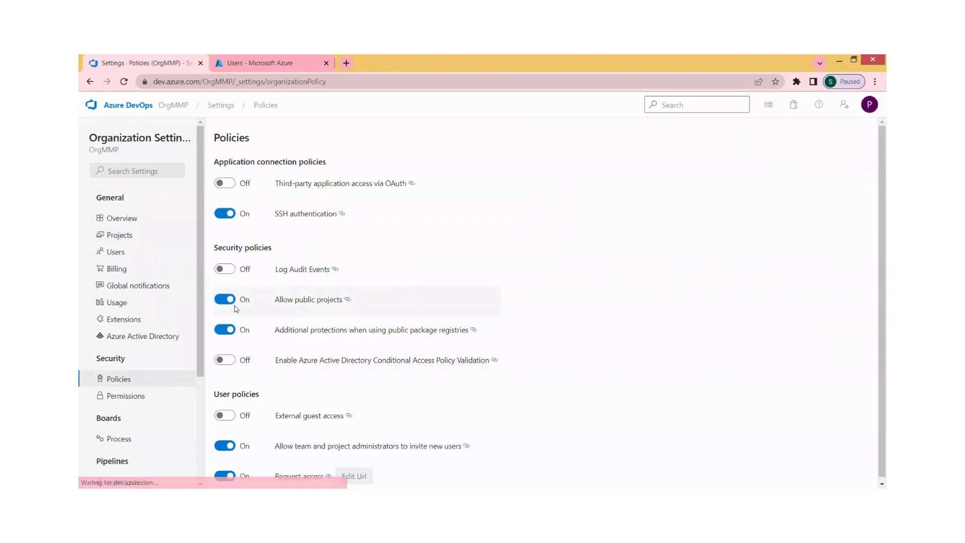
left_click(583, 344)
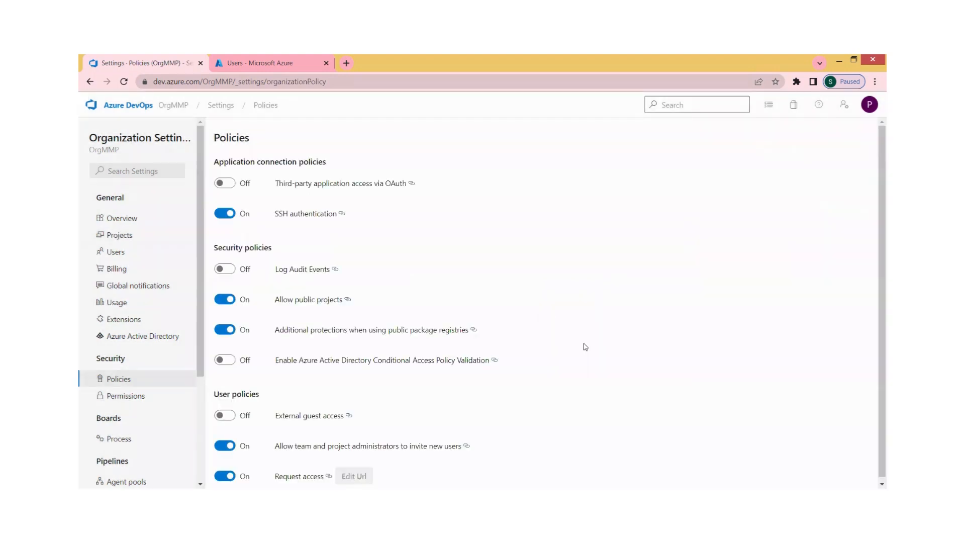
Start a new project in the organization's project list, named Project B with the description "public project".
left_click(124, 239)
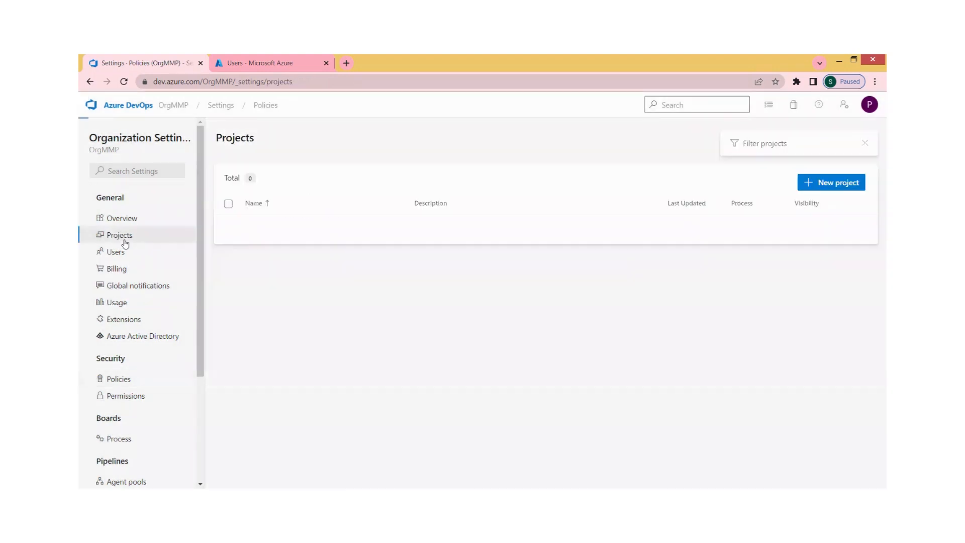
left_click(836, 189)
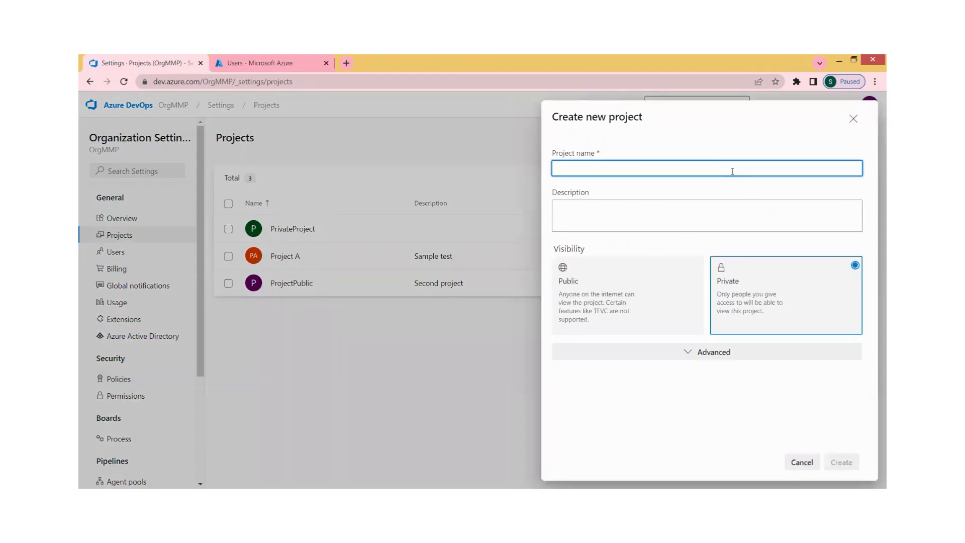
type("Project ")
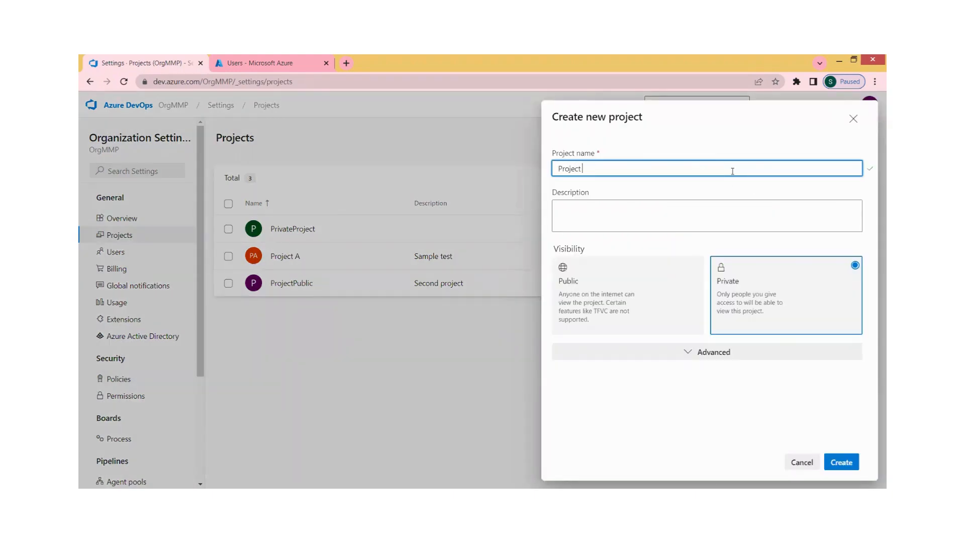
type("B")
left_click(695, 213)
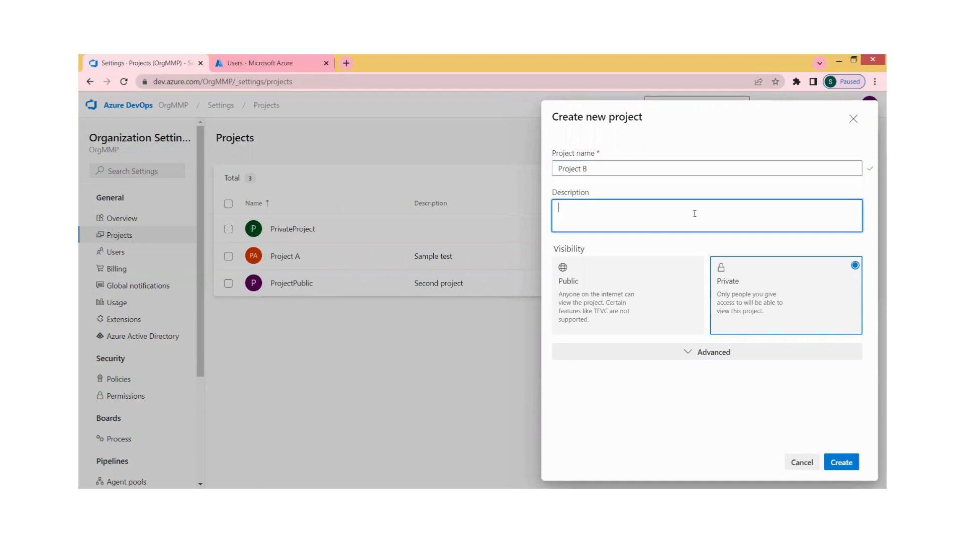
type("public project")
Set the new project's visibility to Public and create it with the default advanced options.
left_click(641, 286)
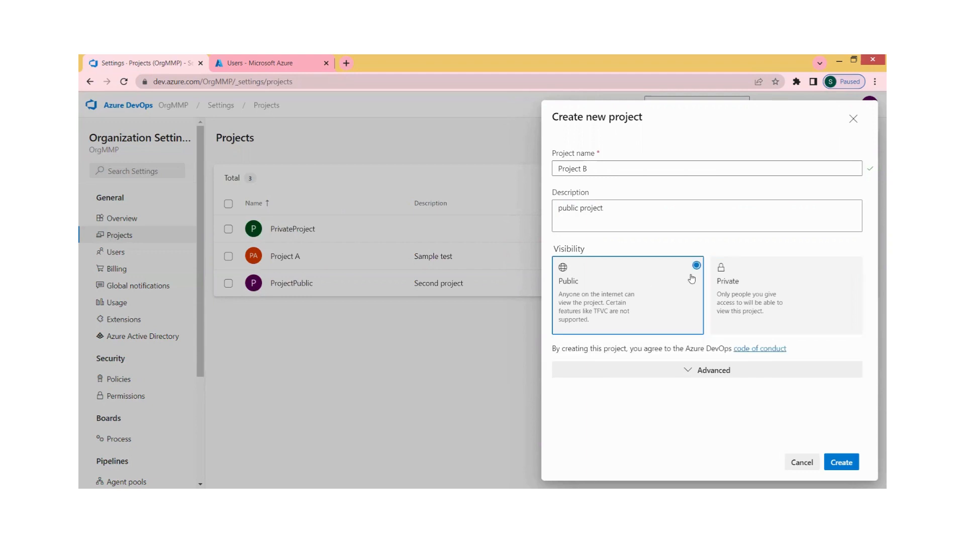
left_click(693, 372)
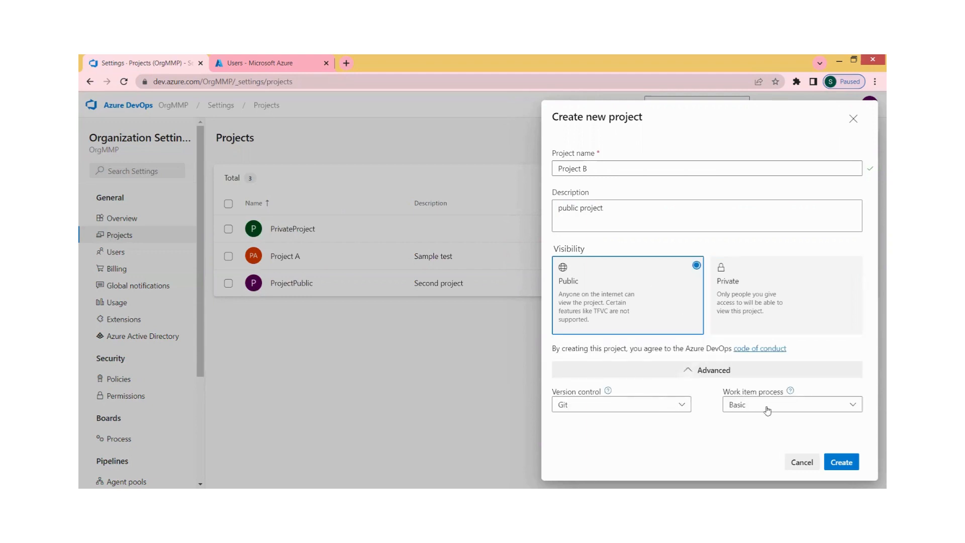
left_click(841, 463)
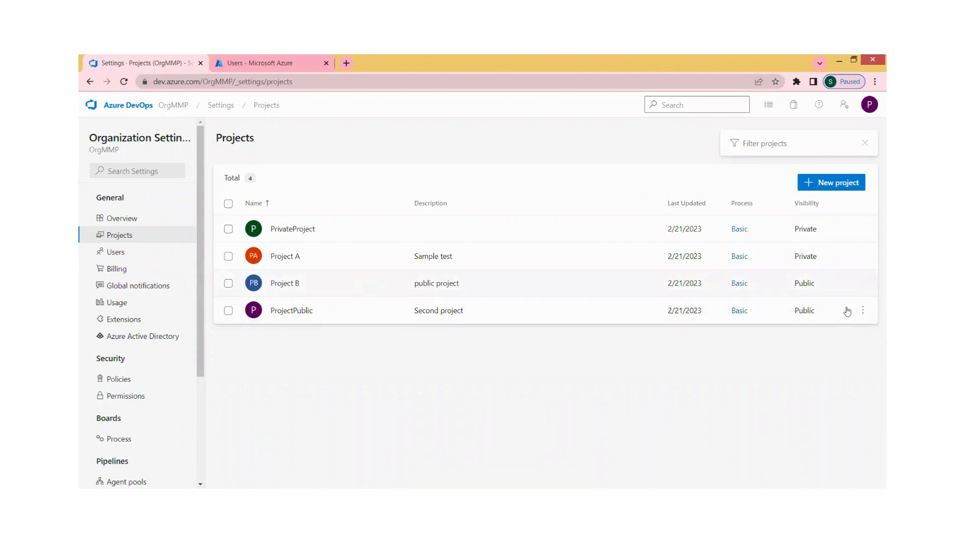
Open Project A's settings and review its project details, visibility and project administrators.
left_click(278, 260)
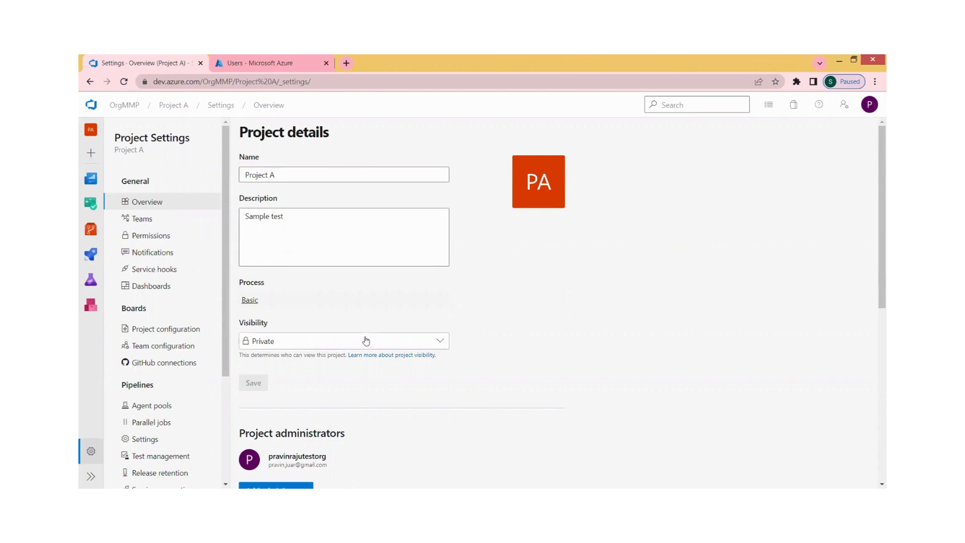
scroll(366, 341, "down", 3)
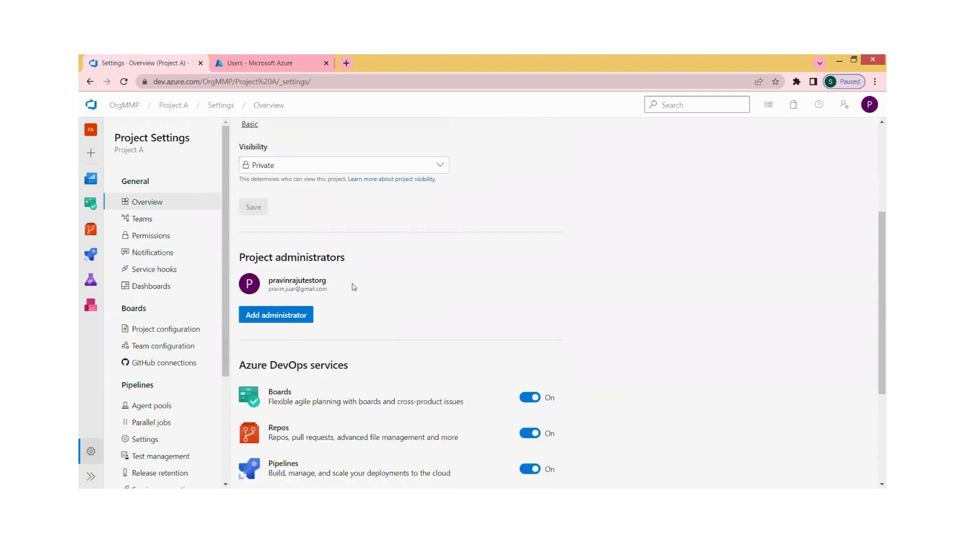
left_click_drag(345, 275, 256, 258)
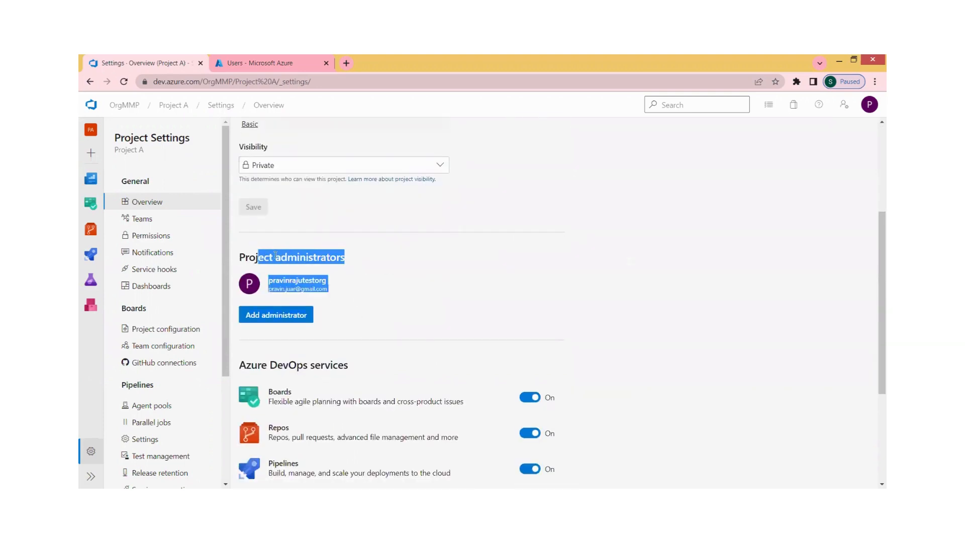
left_click(447, 292)
scroll(447, 292, "up", 1)
scroll(445, 290, "up", 3)
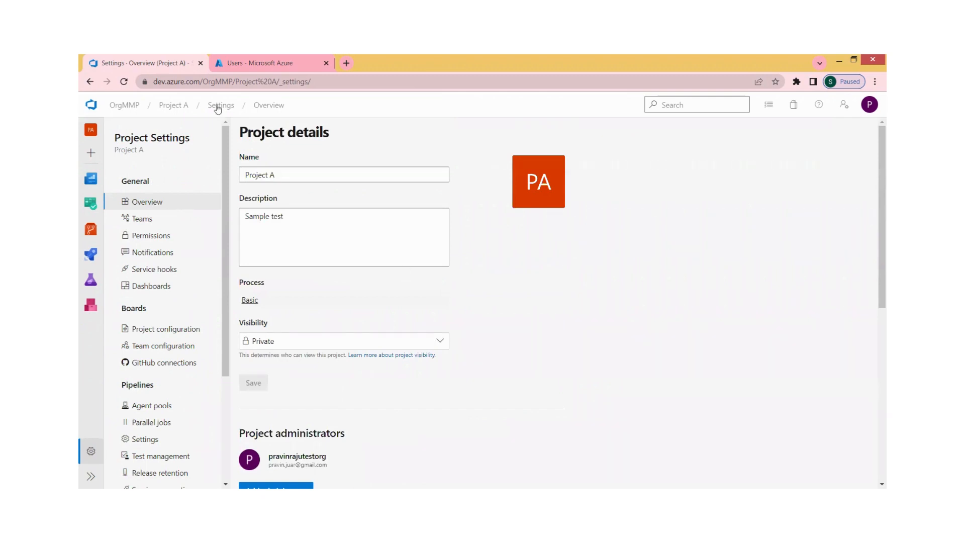
Open Project B from the OrgMMP organization's home page and review its summary, project details, visibility and administrators.
left_click(129, 108)
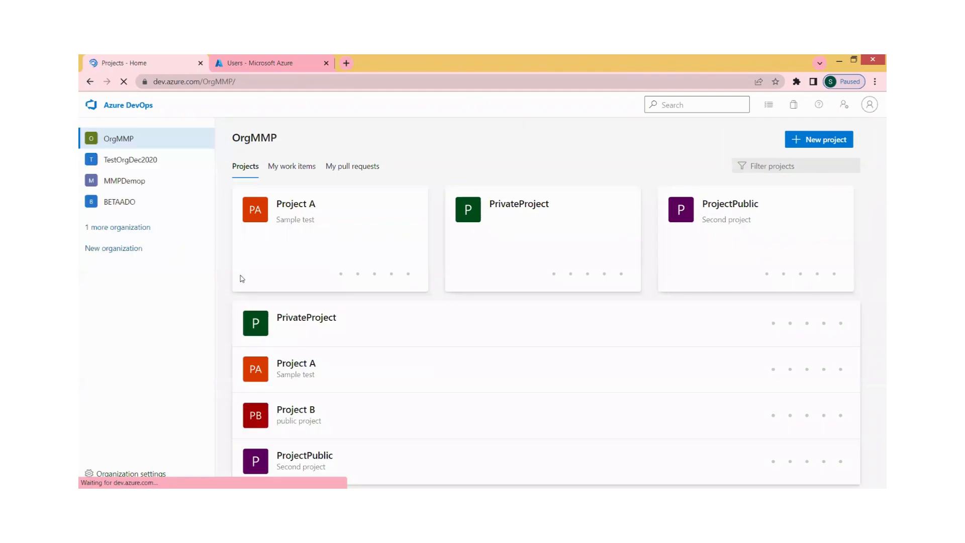
left_click(357, 416)
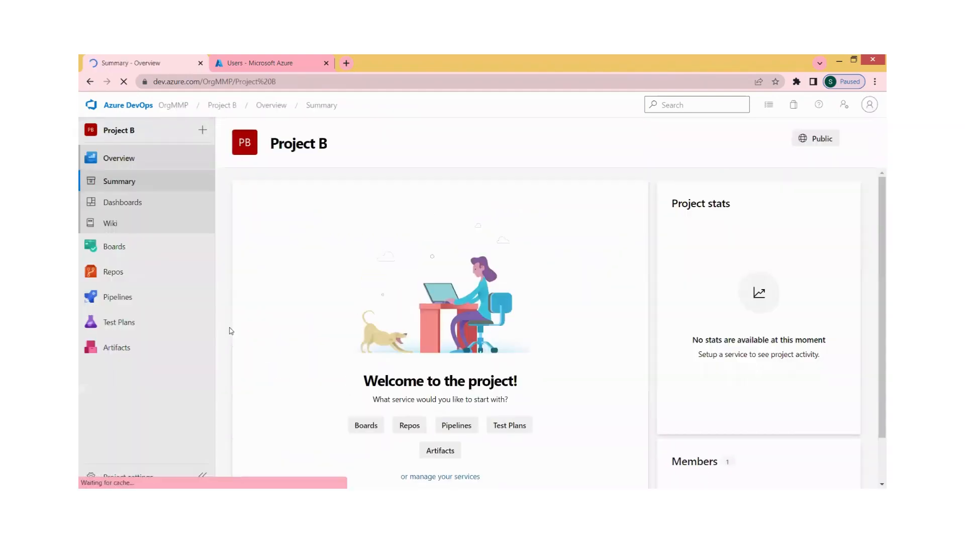
left_click(136, 159)
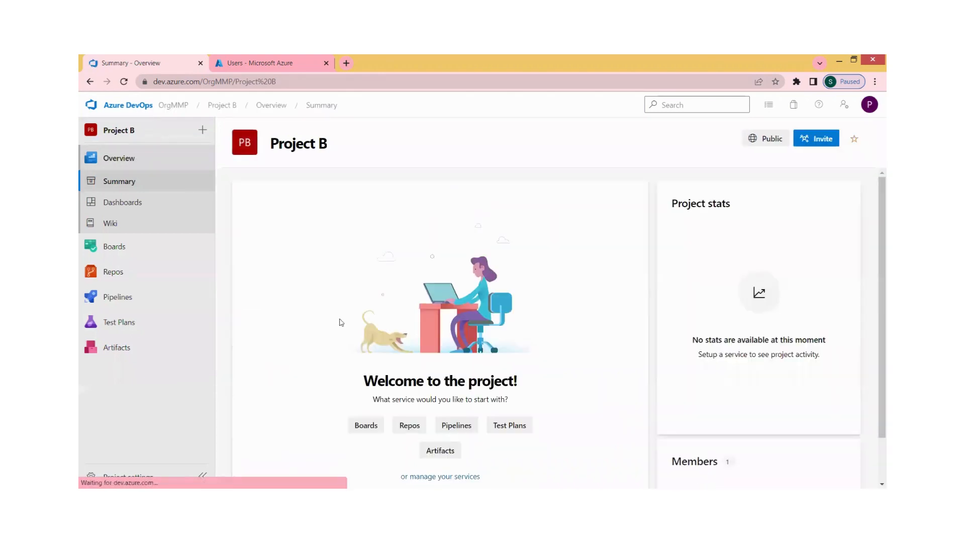
scroll(340, 323, "down", 1)
scroll(341, 323, "up", 1)
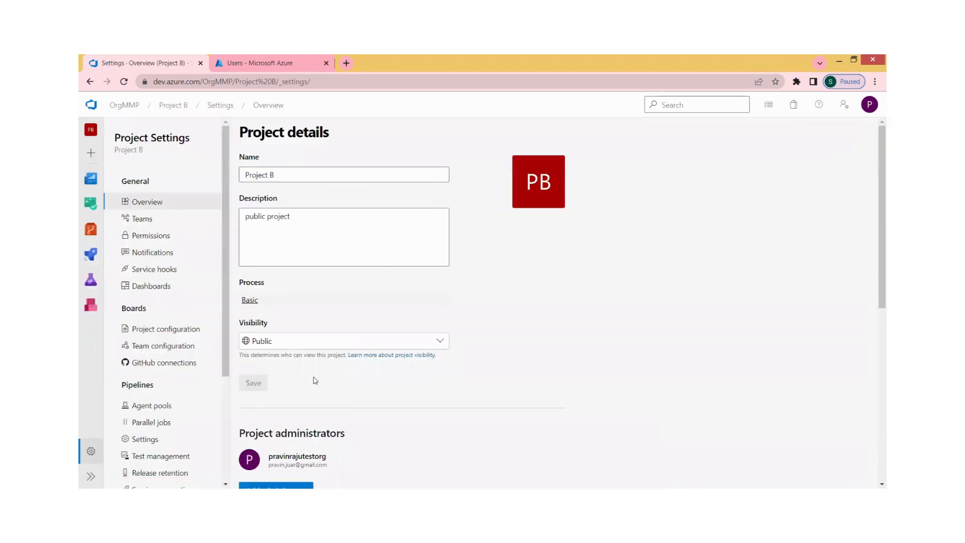
scroll(314, 379, "down", 2)
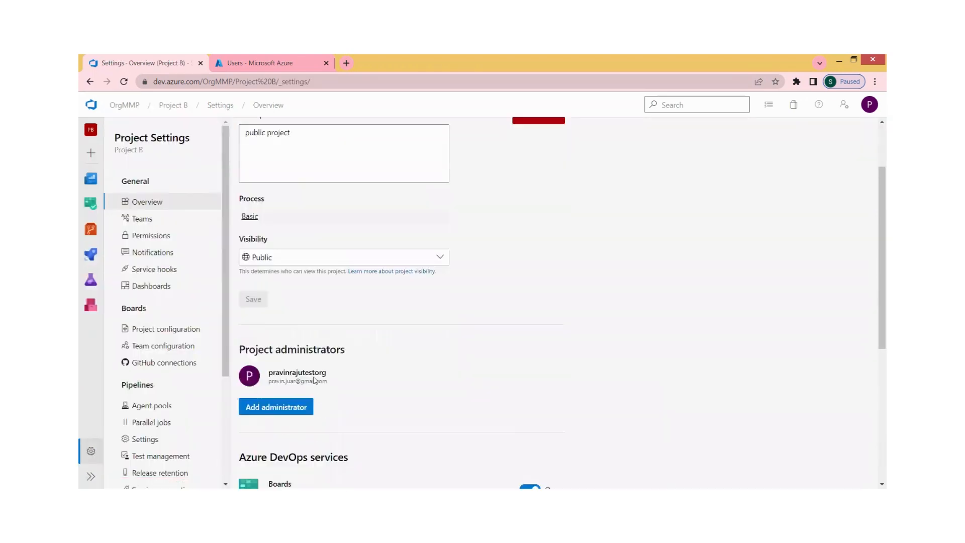
scroll(346, 345, "up", 2)
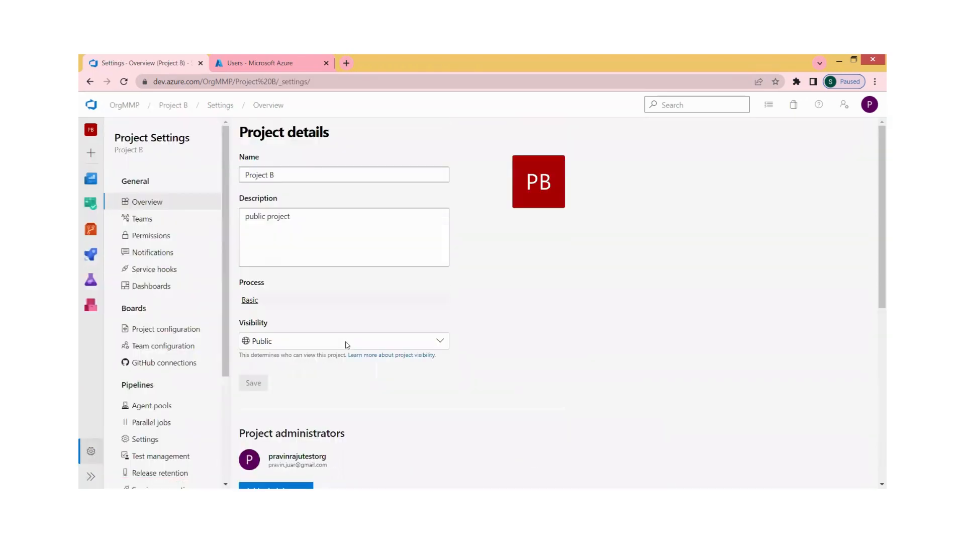